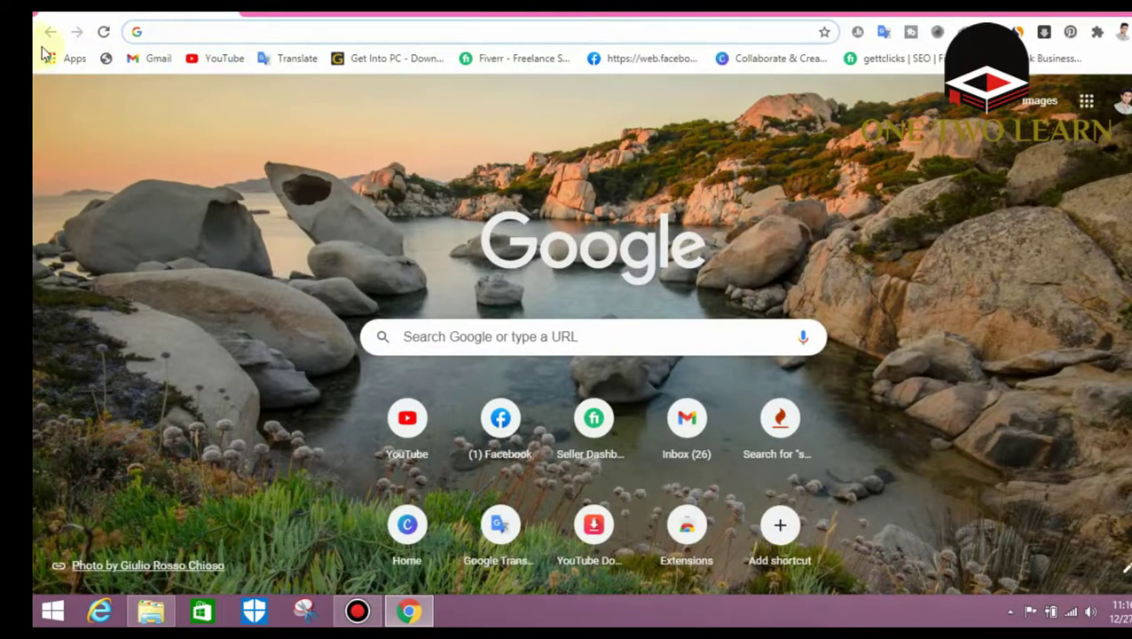
Step: Search the Chrome Web Store for 'multiple tools for facebook' from the Chrome apps page
click(69, 58)
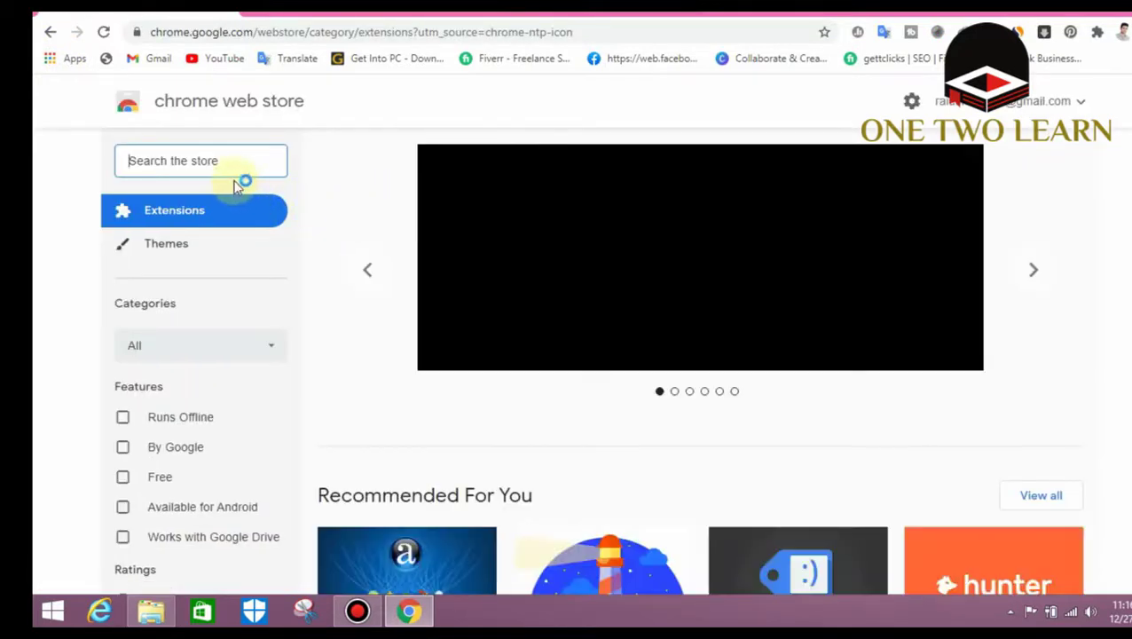
click(225, 159)
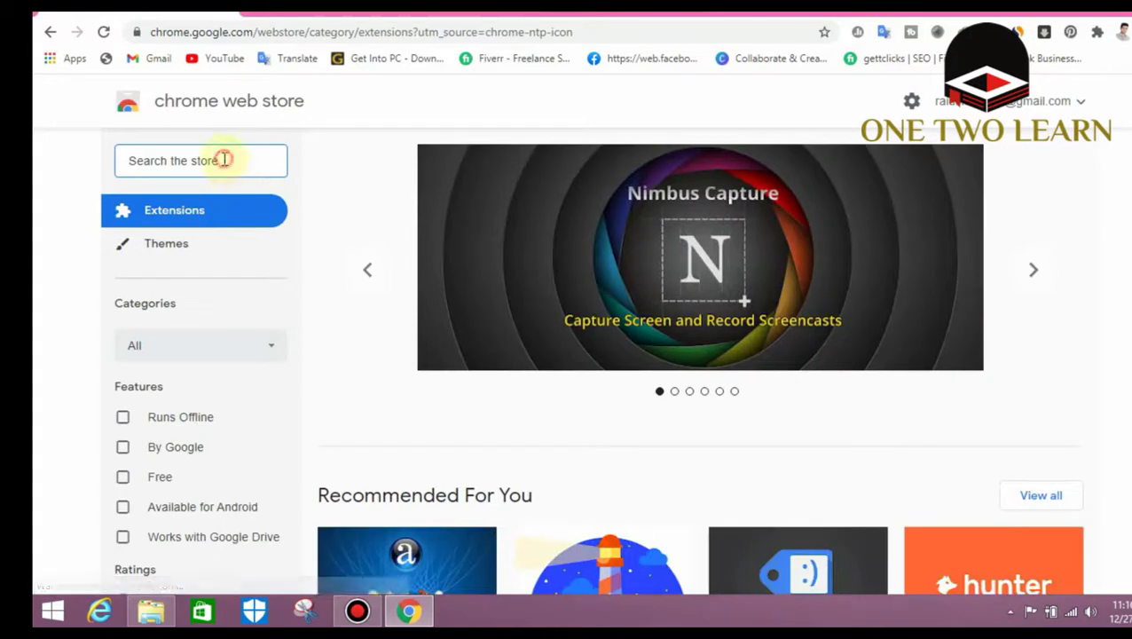
text(m)
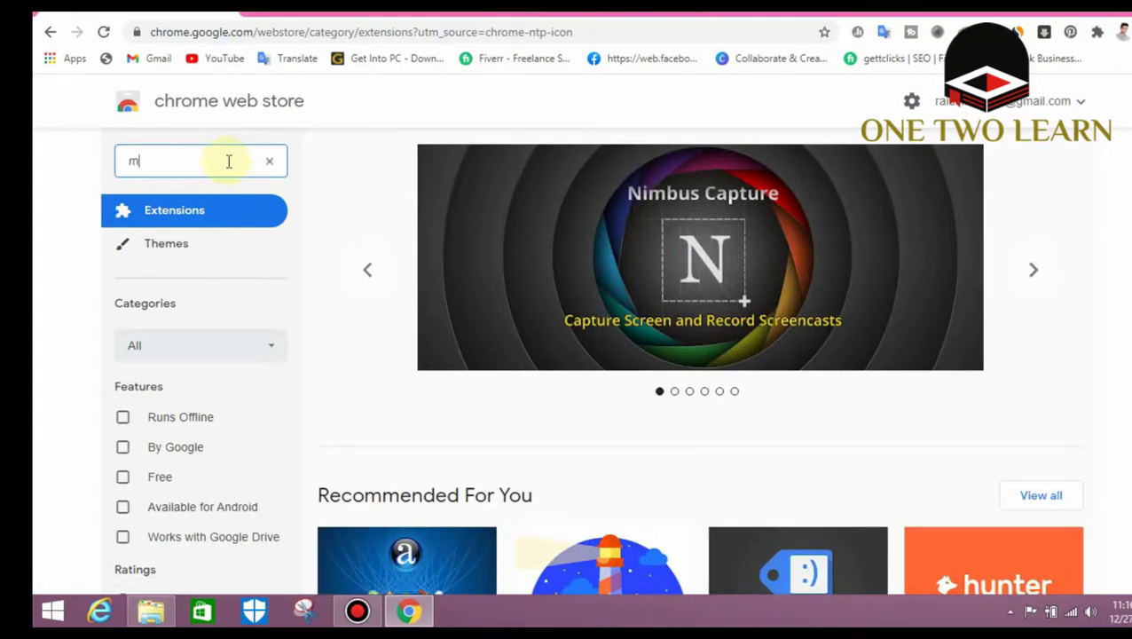
text(ult)
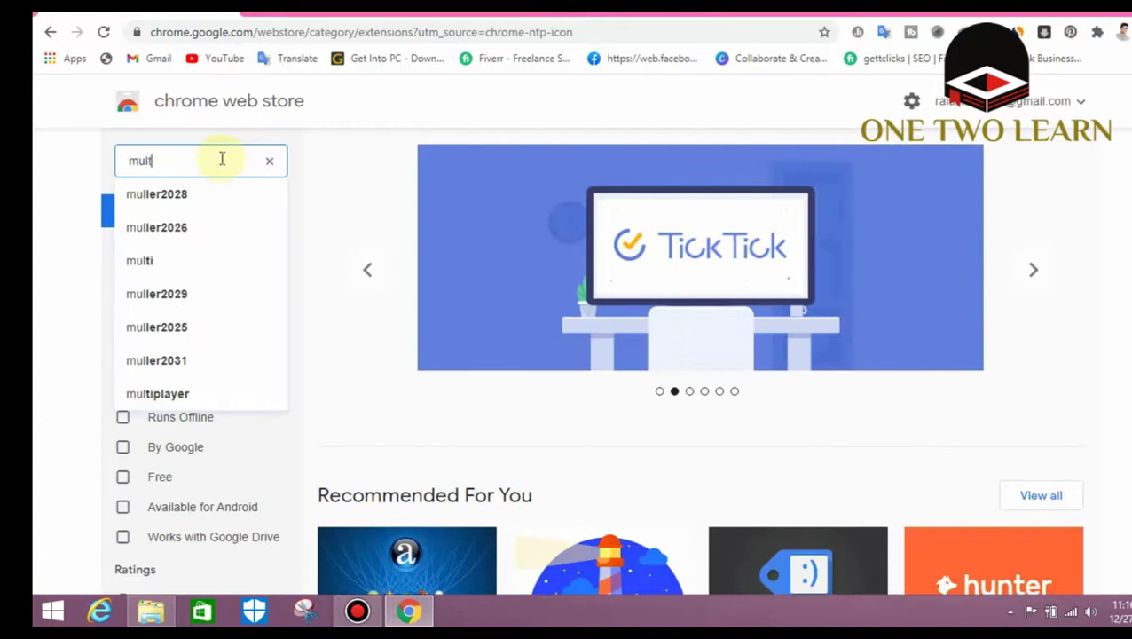
text(ip)
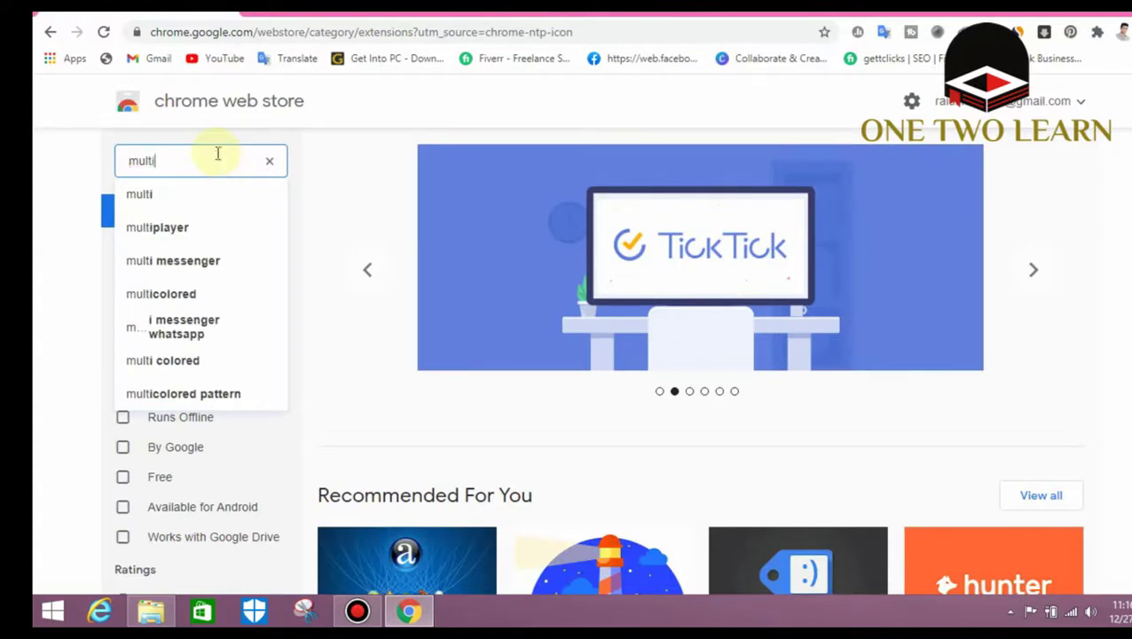
text(l)
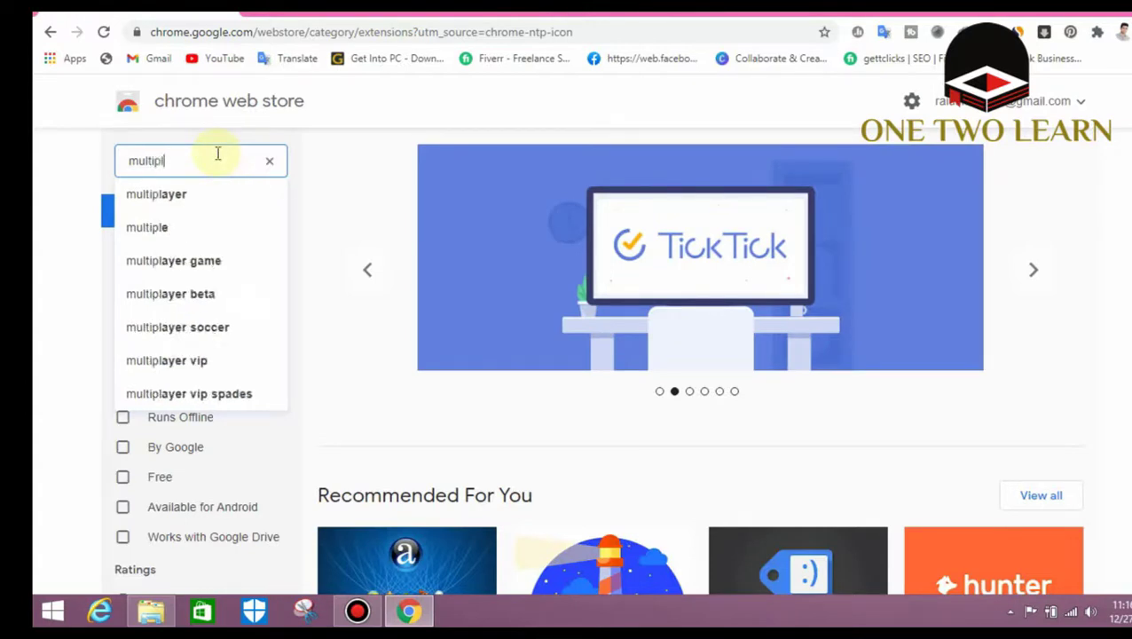
text(en)
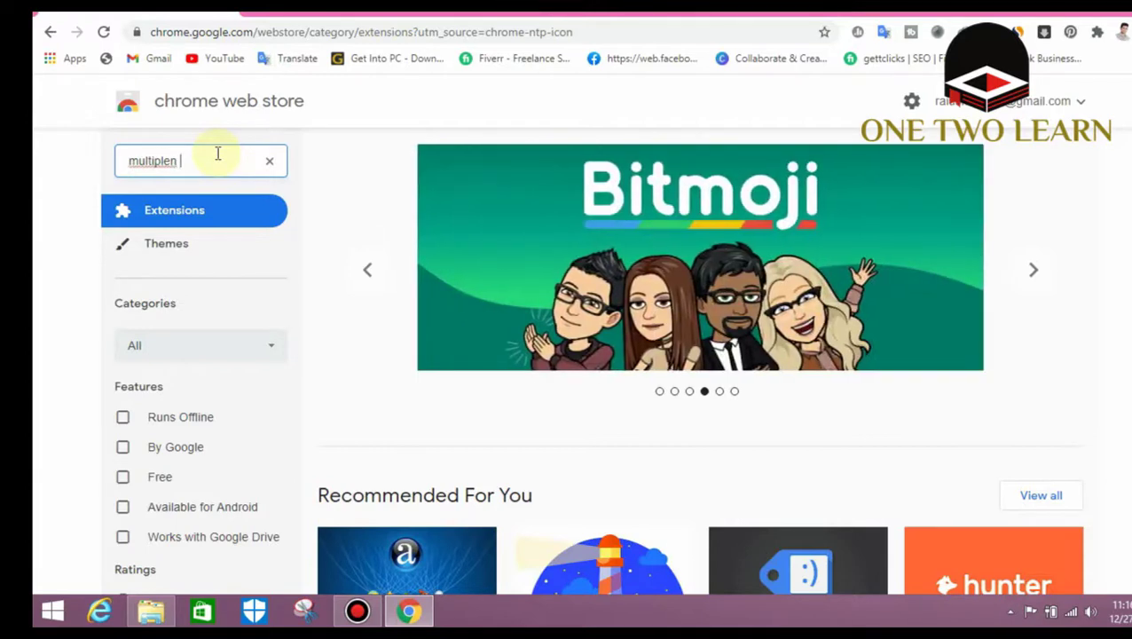
text(too)
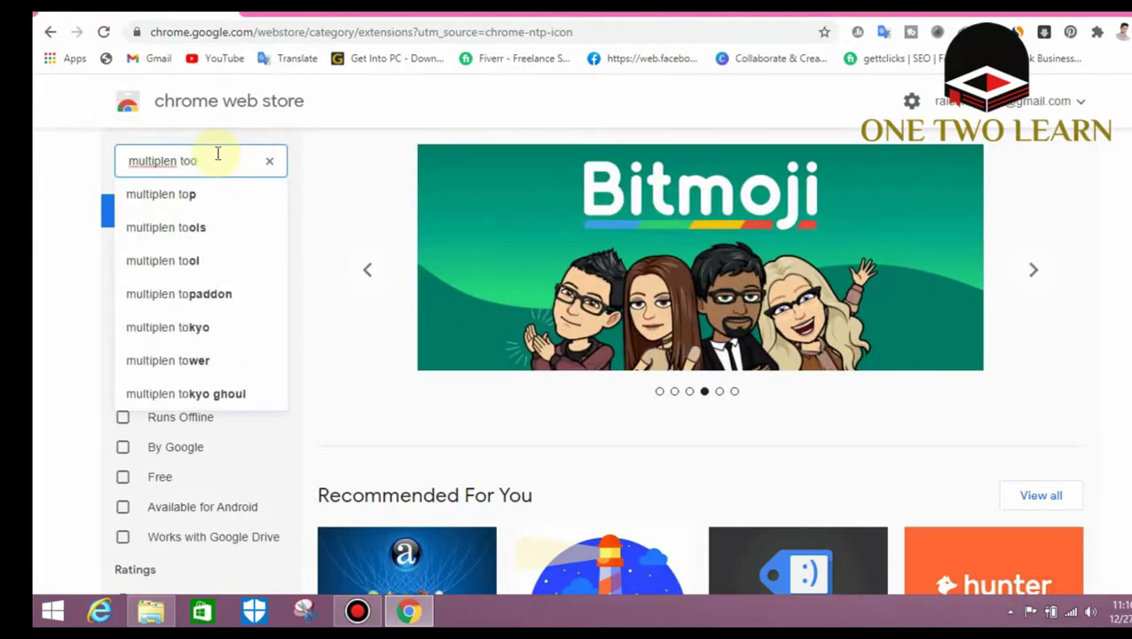
text(ls )
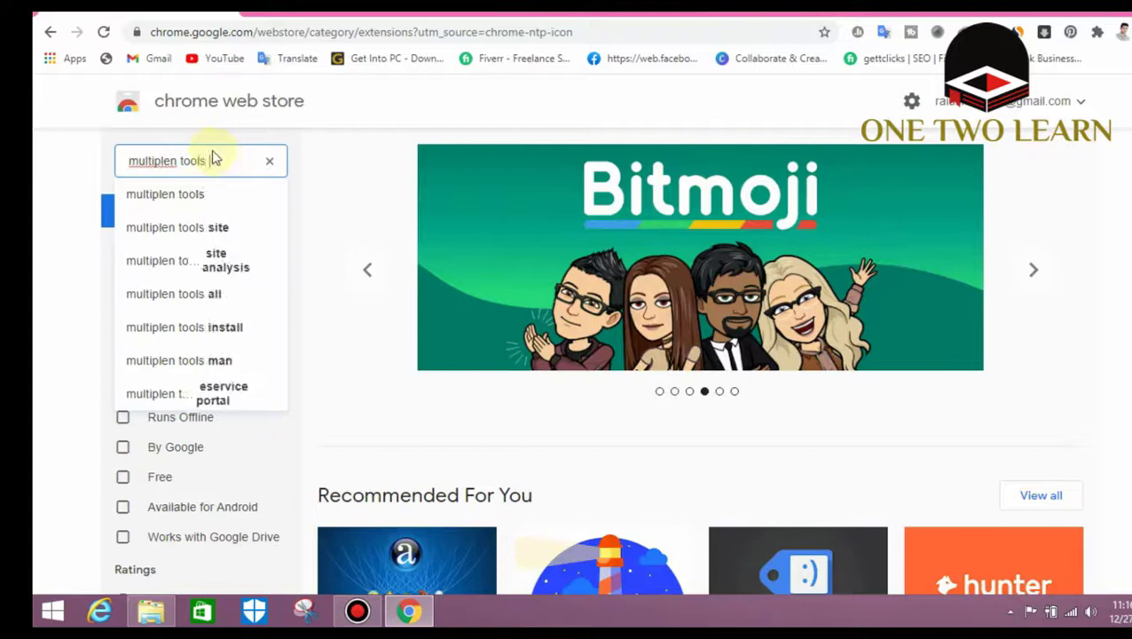
text(f)
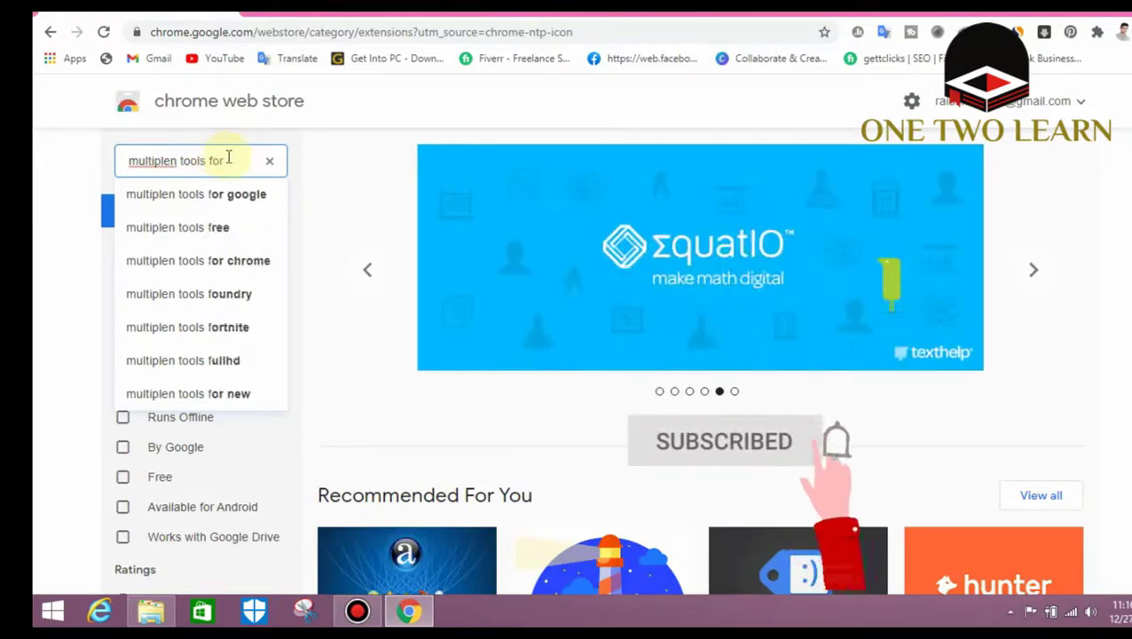
text(or)
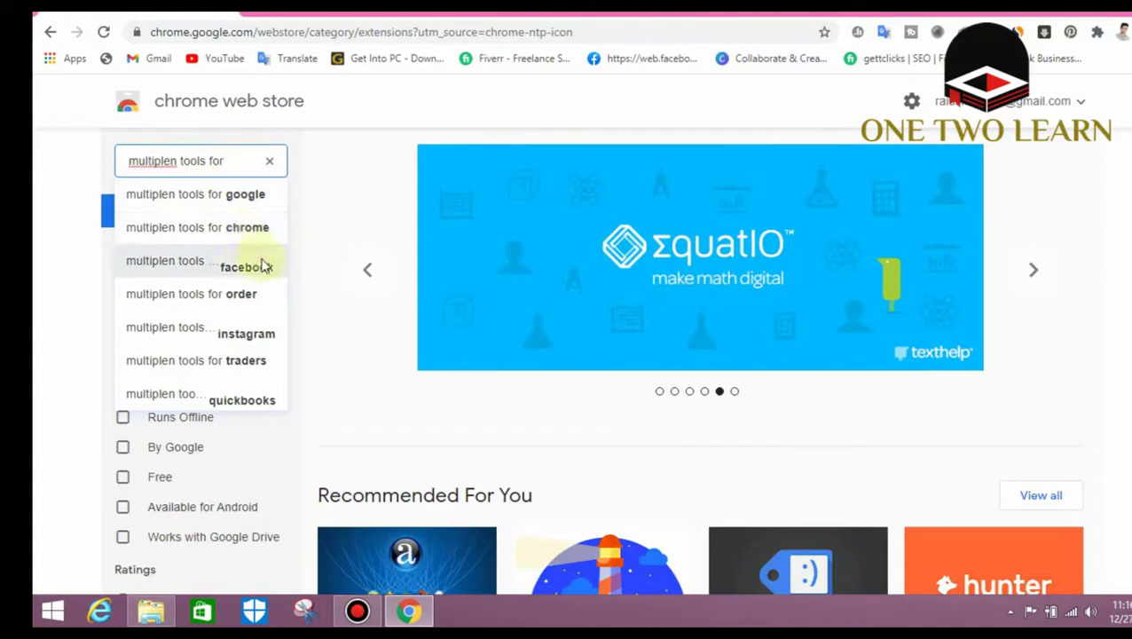
click(262, 264)
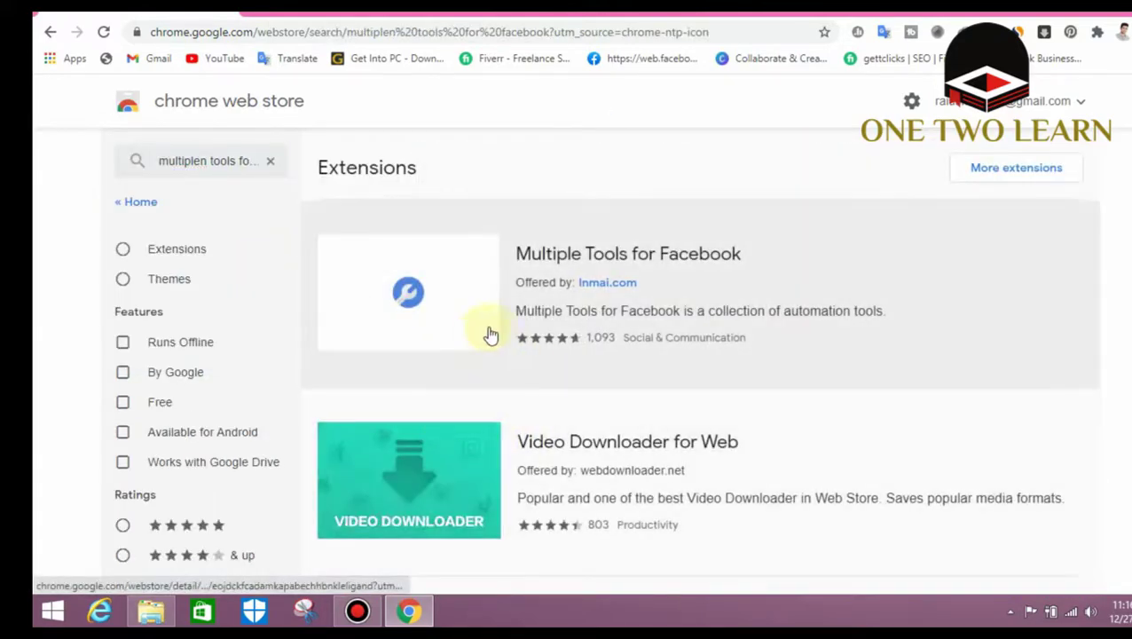
Step: Add the Multiple Tools for Facebook extension to Chrome and confirm the installation
click(419, 299)
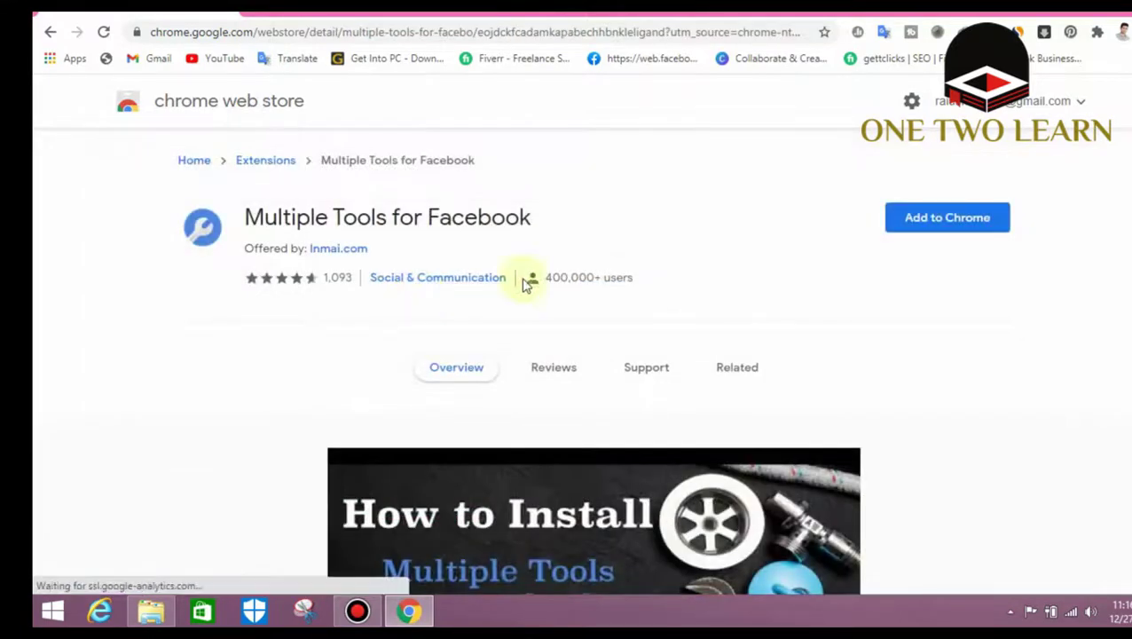
click(969, 223)
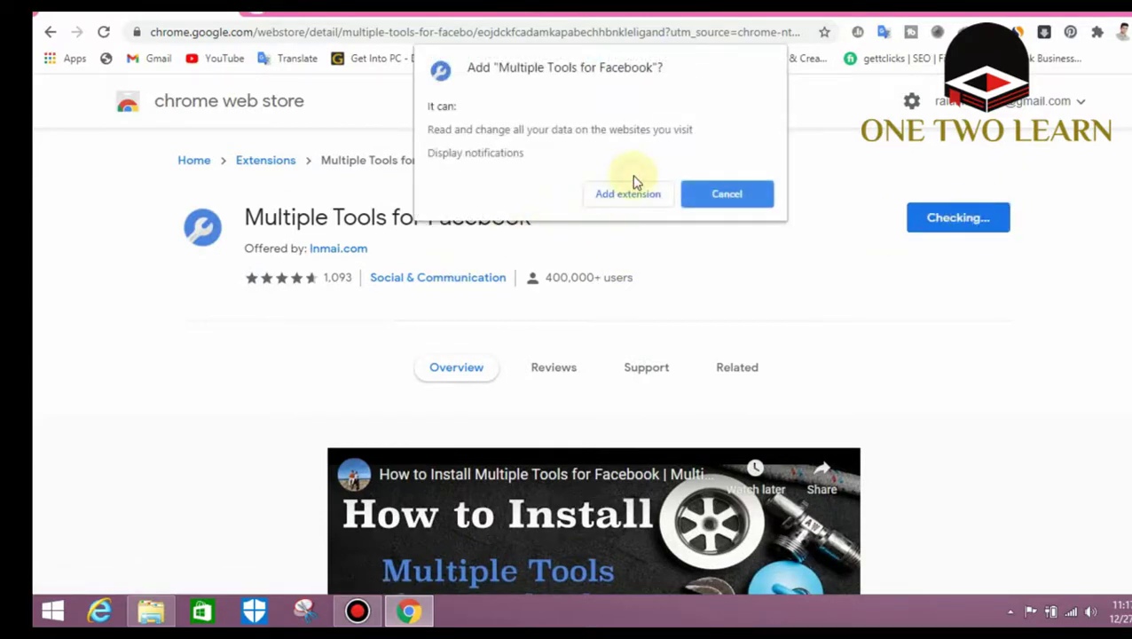
click(636, 193)
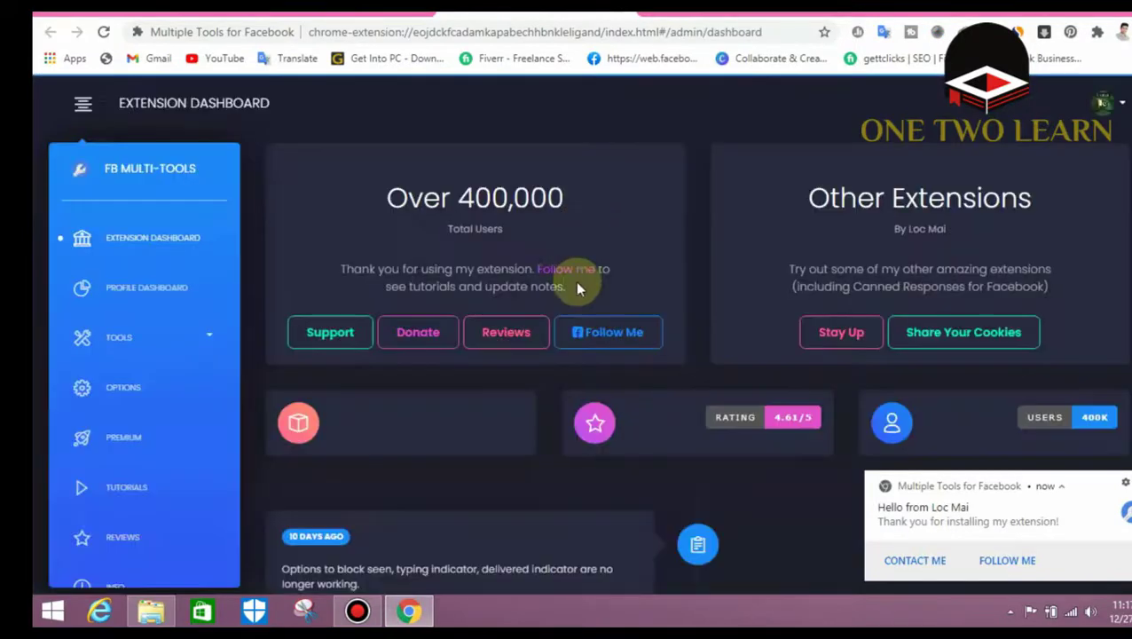
Step: Return to the extension dashboard and expand the TOOLS section in the sidebar
click(656, 14)
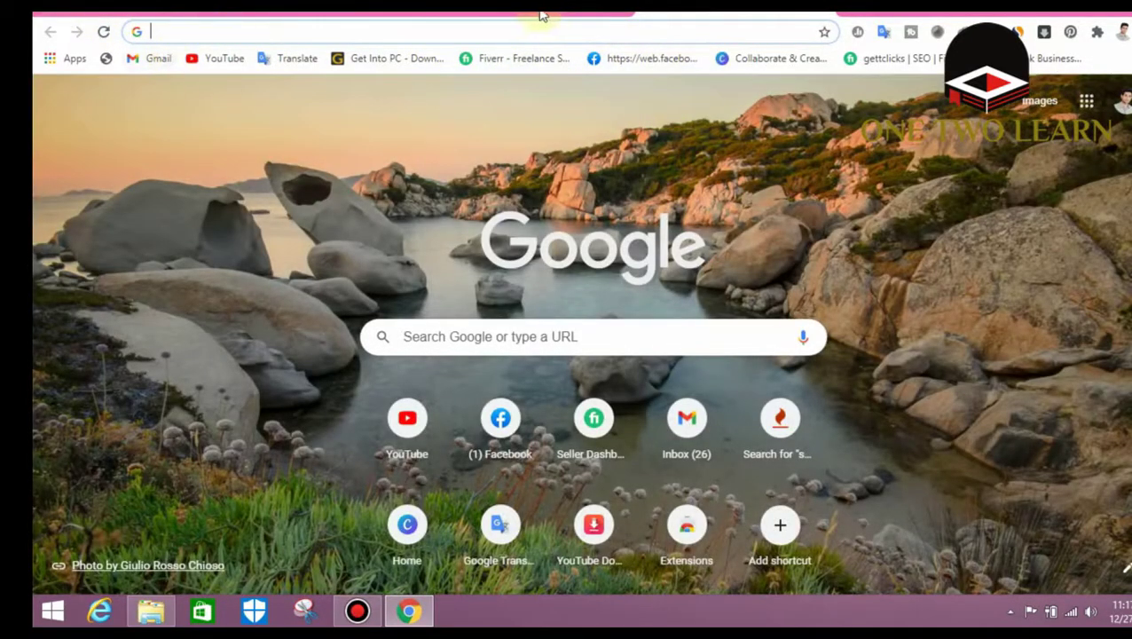
click(479, 14)
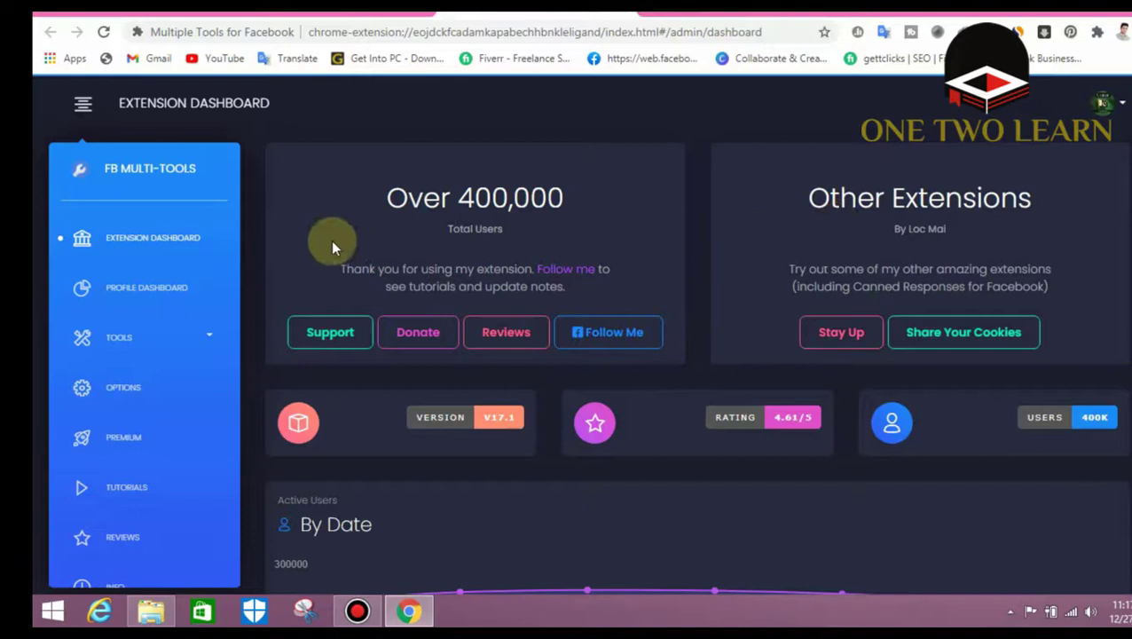
click(205, 339)
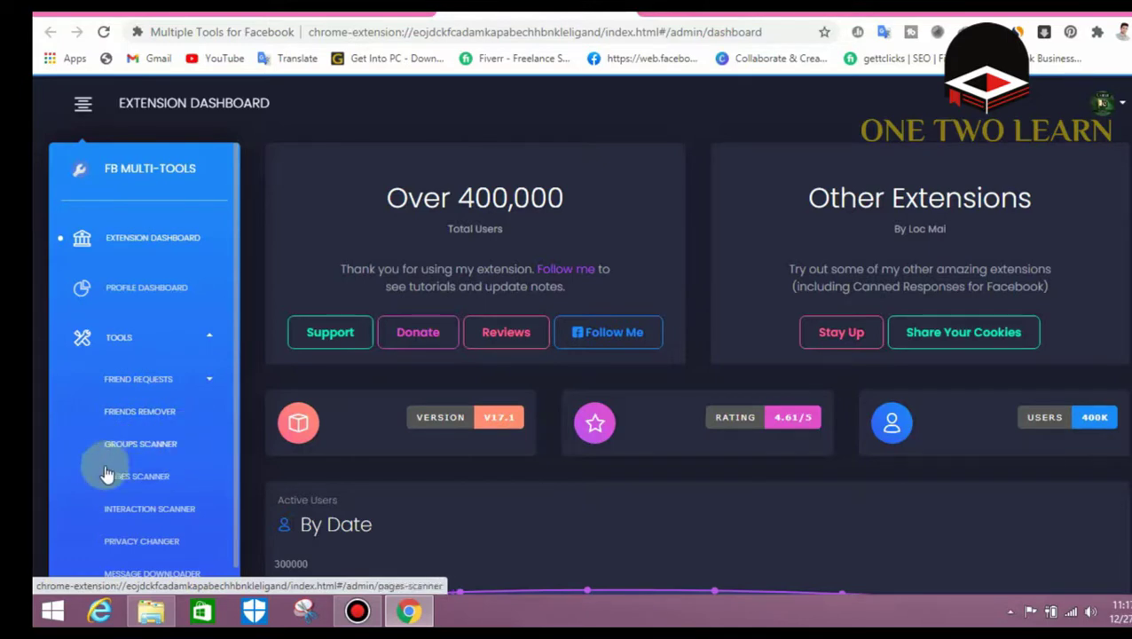
Step: Scan the user ID's joined groups in Groups Scanner and set the groups shown per page
click(158, 454)
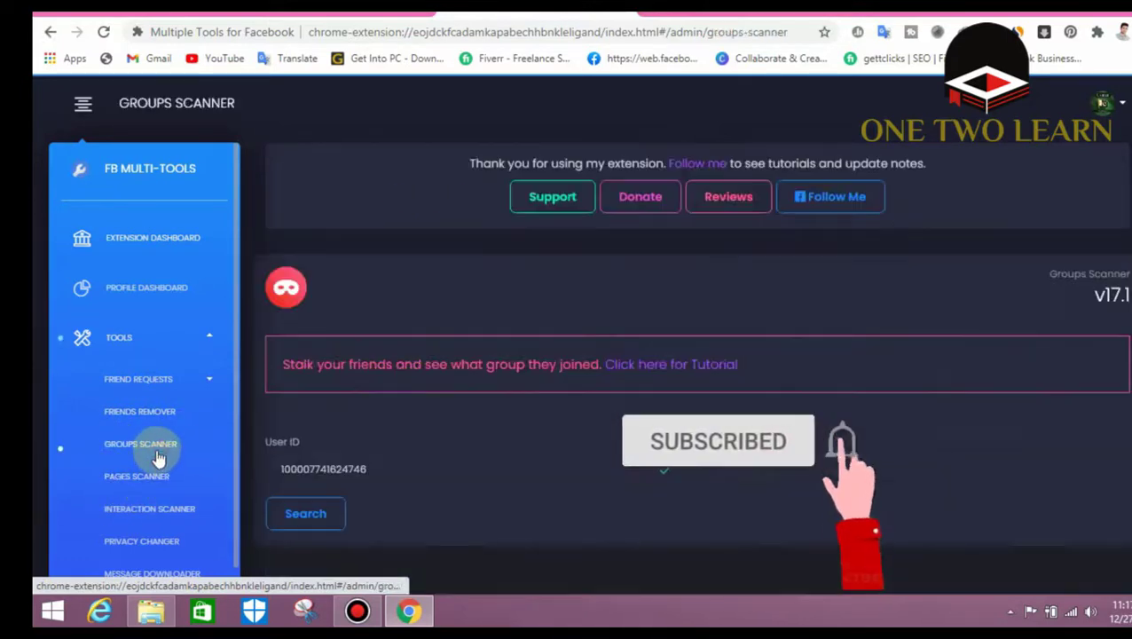
click(319, 519)
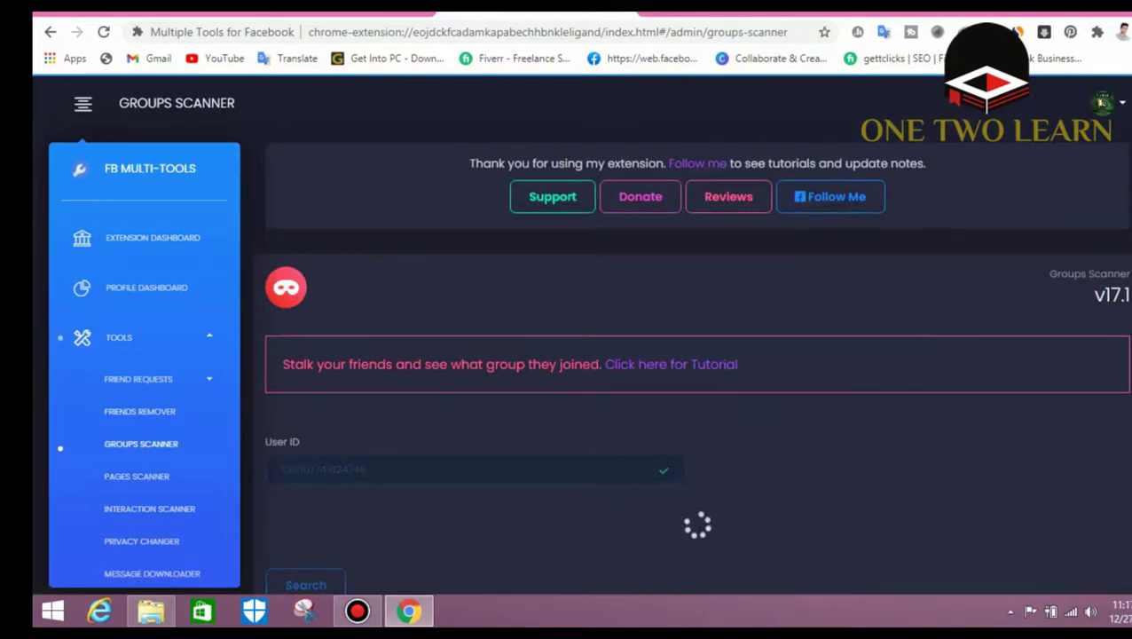
scroll(982, 455, down, 2)
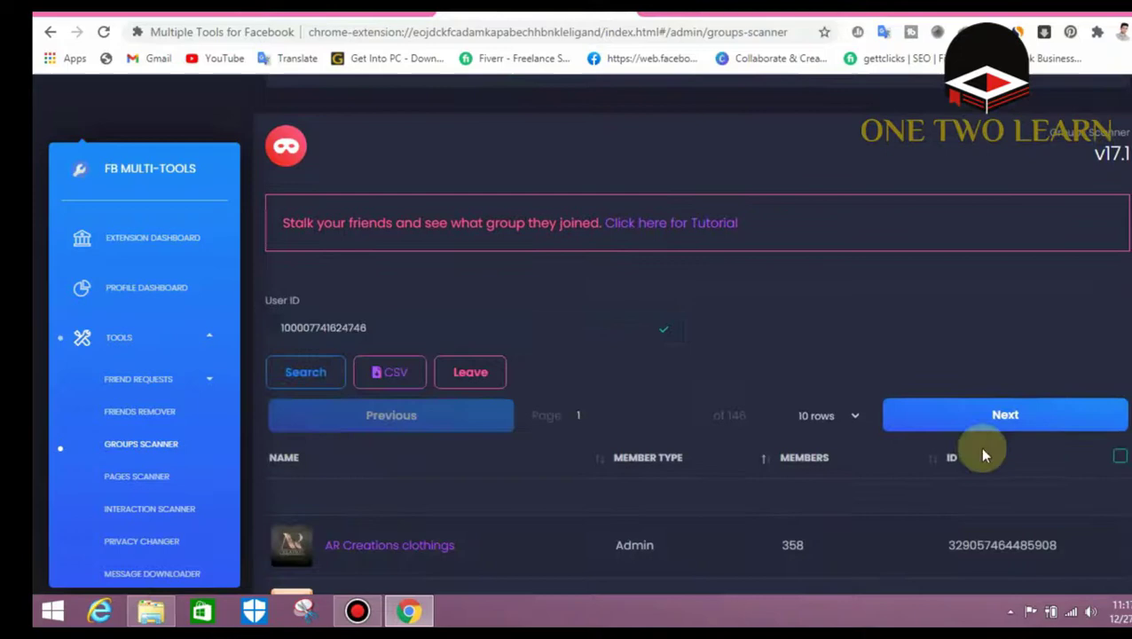
scroll(718, 434, down, 3)
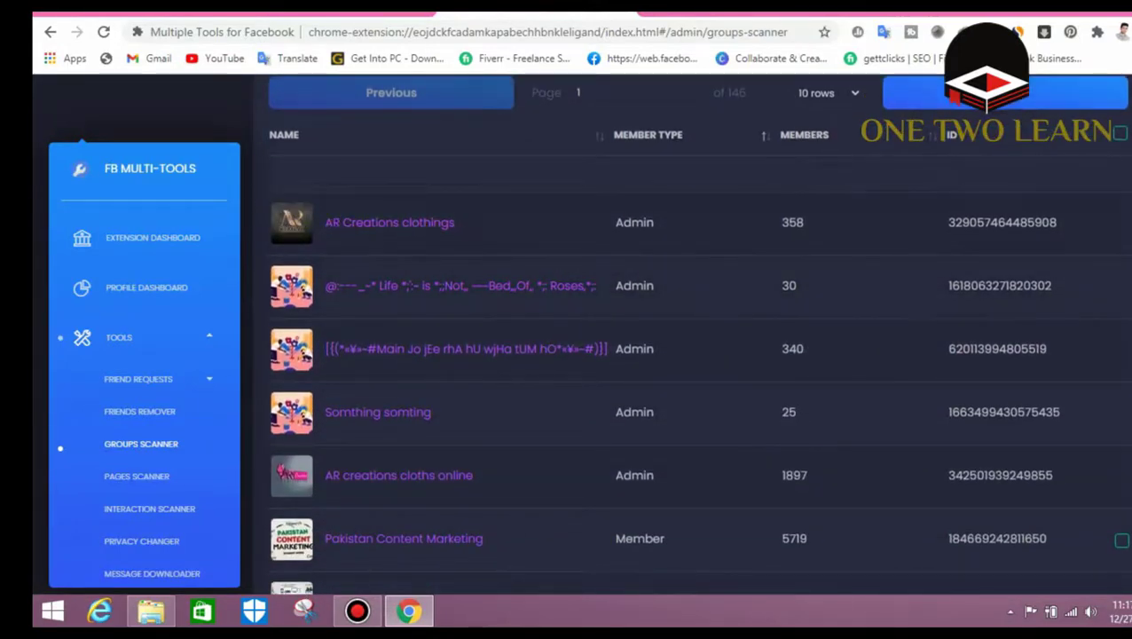
scroll(692, 355, down, 2)
scroll(691, 355, down, 2)
scroll(692, 355, up, 2)
scroll(692, 354, up, 6)
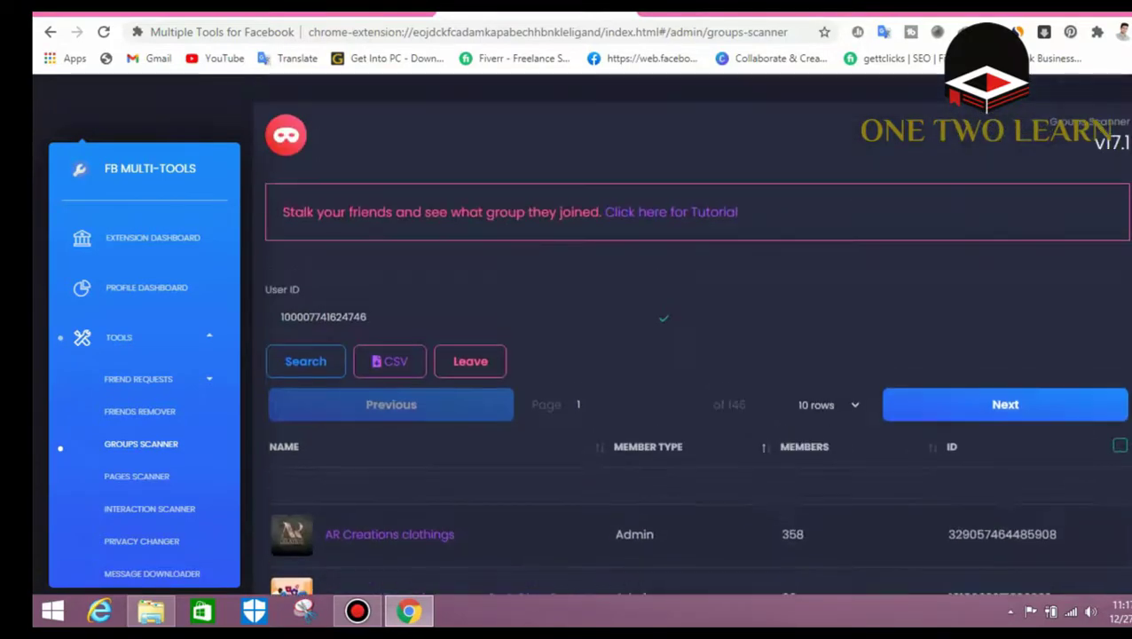
click(854, 408)
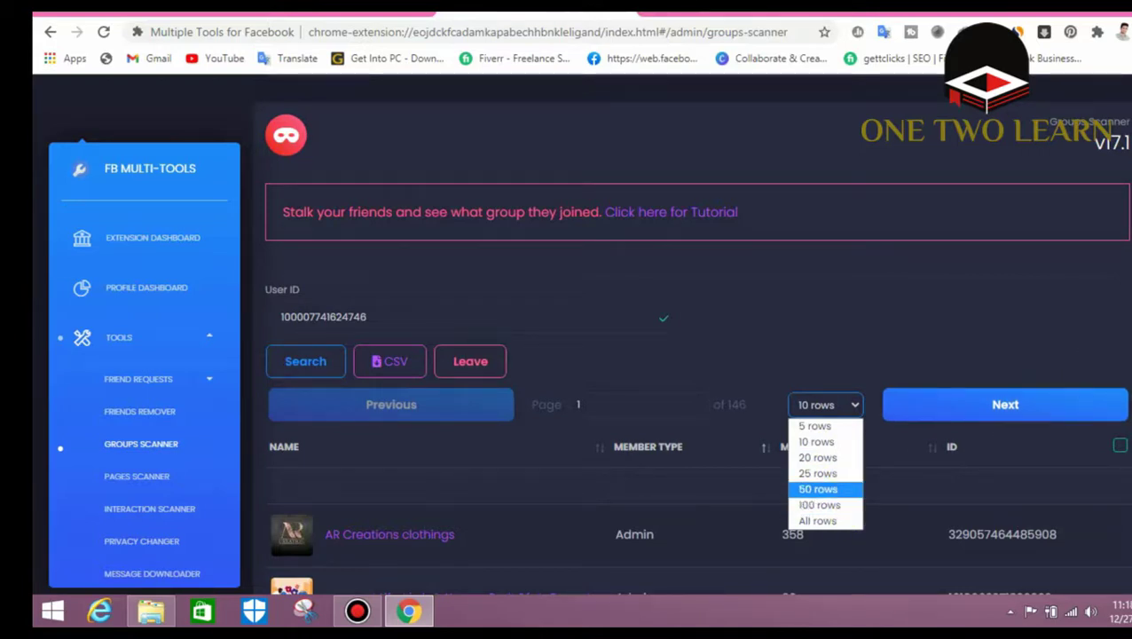
scroll(1069, 333, down, 2)
scroll(1068, 333, up, 1)
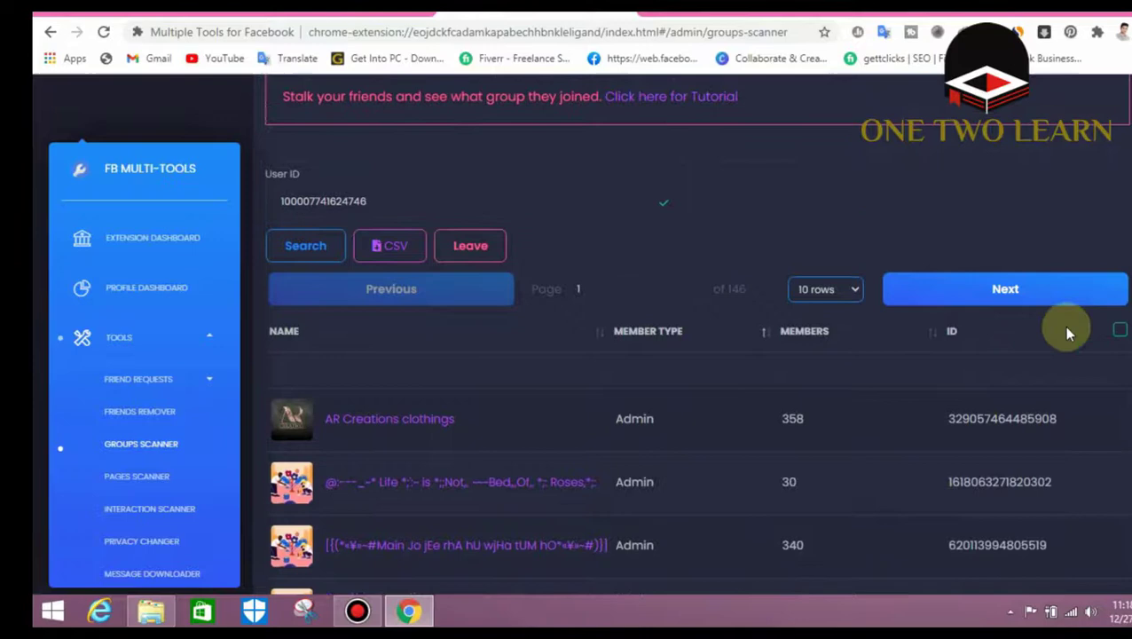
scroll(1068, 334, down, 2)
scroll(1068, 333, down, 2)
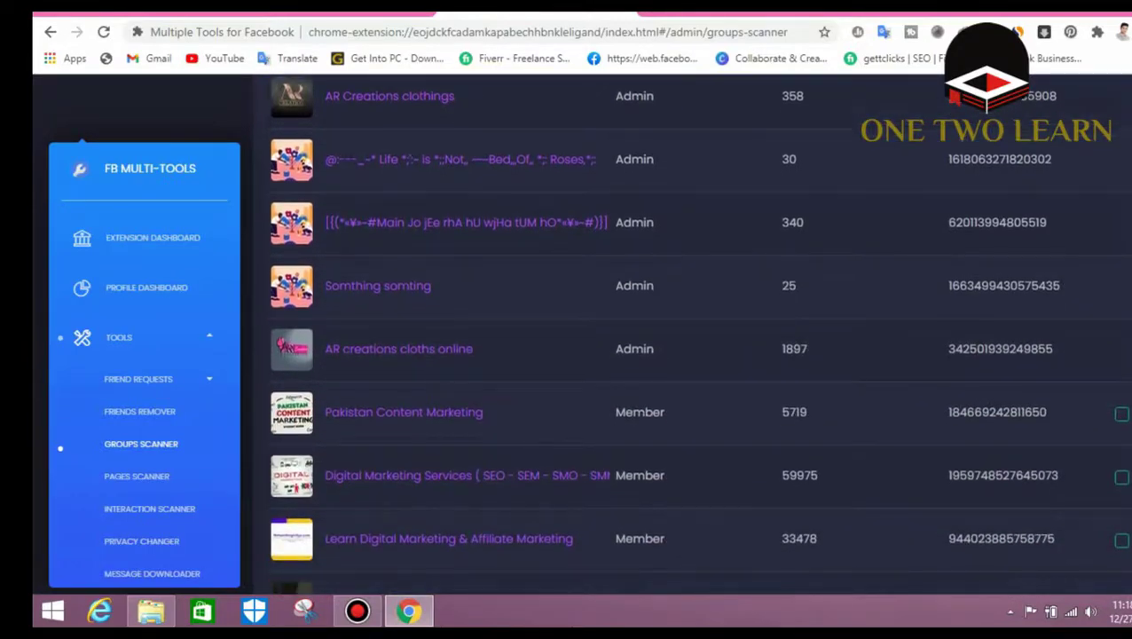
scroll(1113, 284, up, 3)
scroll(1113, 284, down, 4)
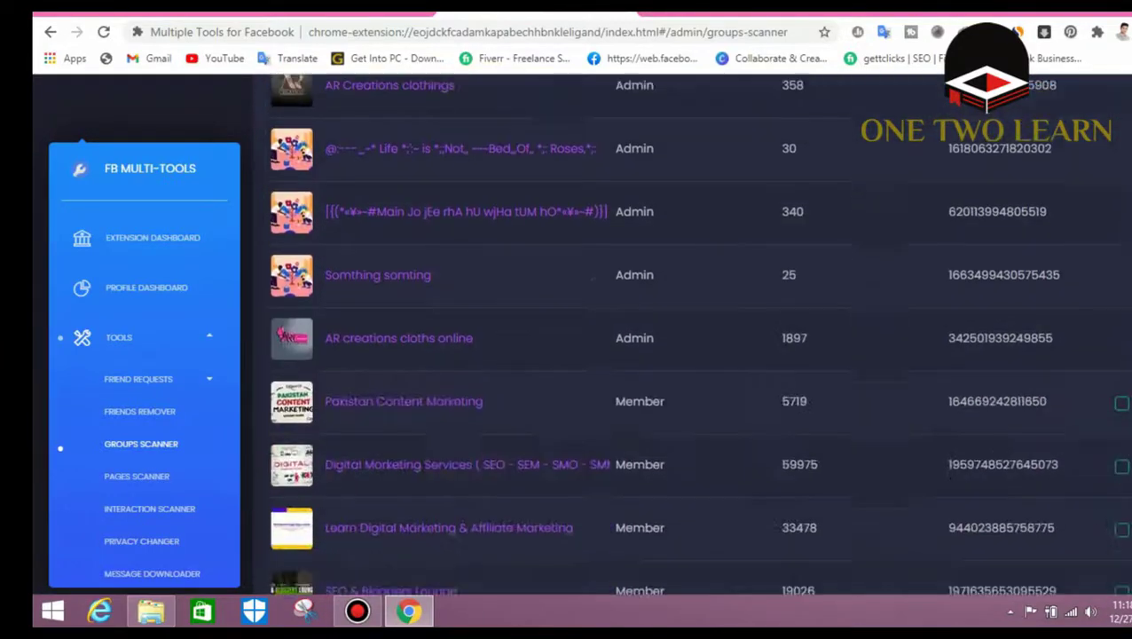
scroll(696, 333, down, 2)
scroll(696, 333, up, 2)
scroll(697, 333, up, 2)
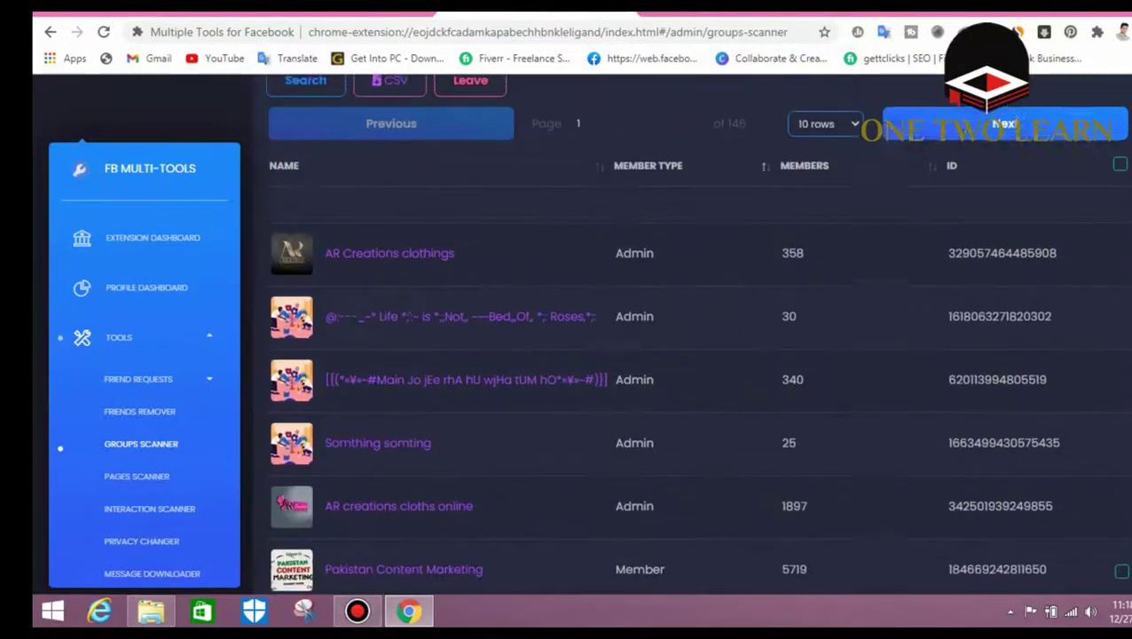
scroll(1109, 204, up, 1)
Step: Select all the groups where the account is only a member
click(1120, 201)
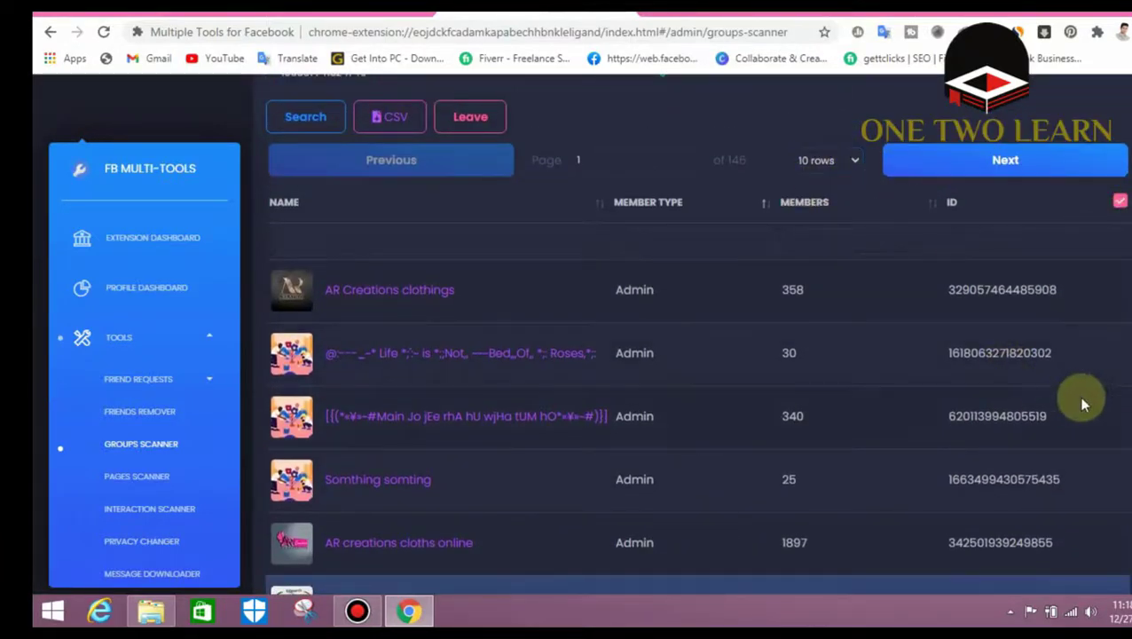
scroll(697, 333, down, 3)
scroll(696, 334, up, 4)
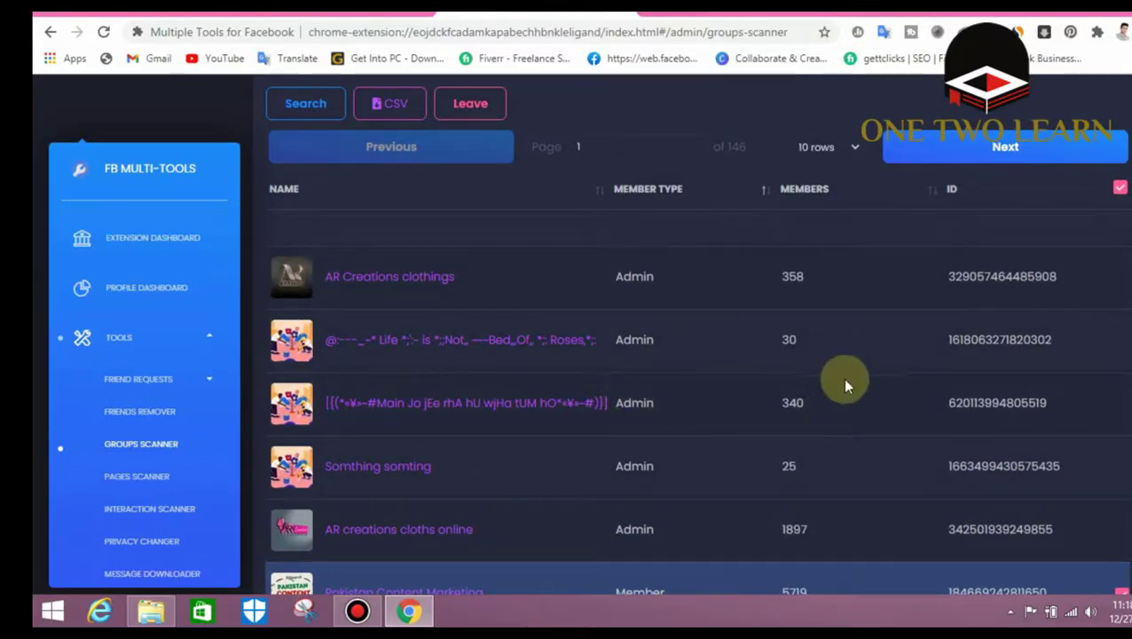
scroll(696, 337, up, 2)
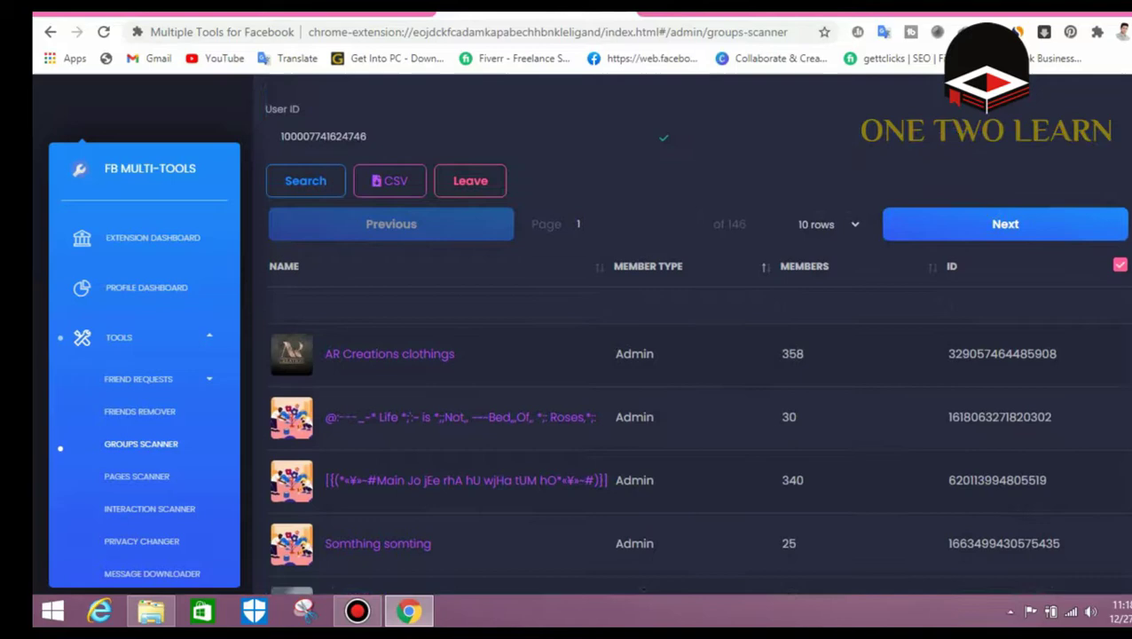
scroll(696, 337, down, 2)
scroll(555, 383, up, 3)
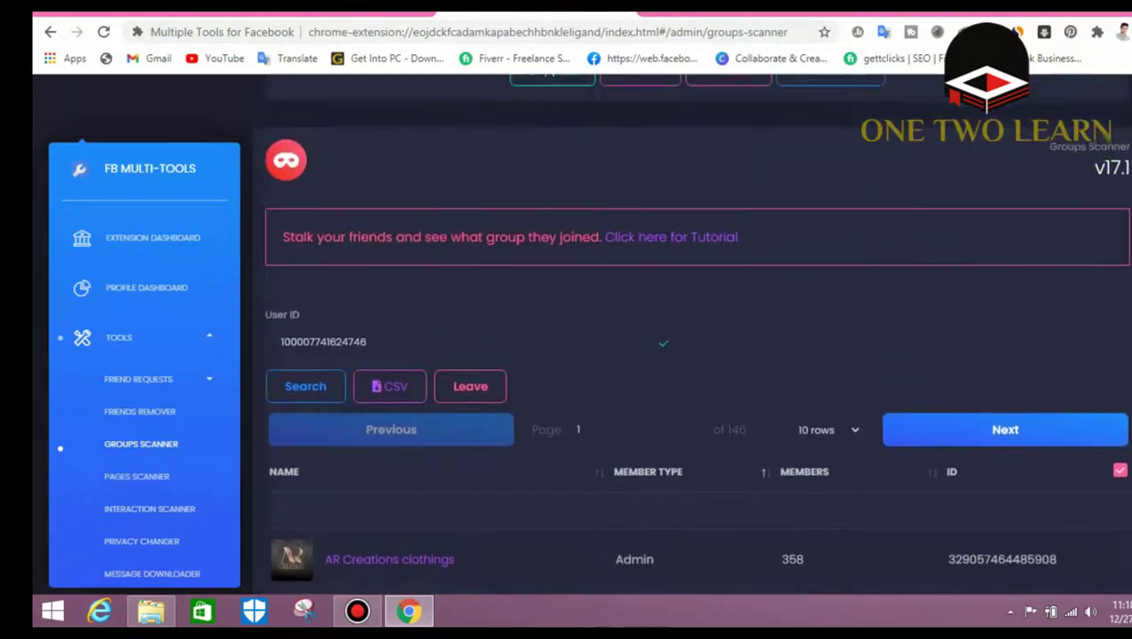
Step: Leave the five selected groups, confirm 'Yes, delete them!', and dismiss the Finished notice
click(479, 390)
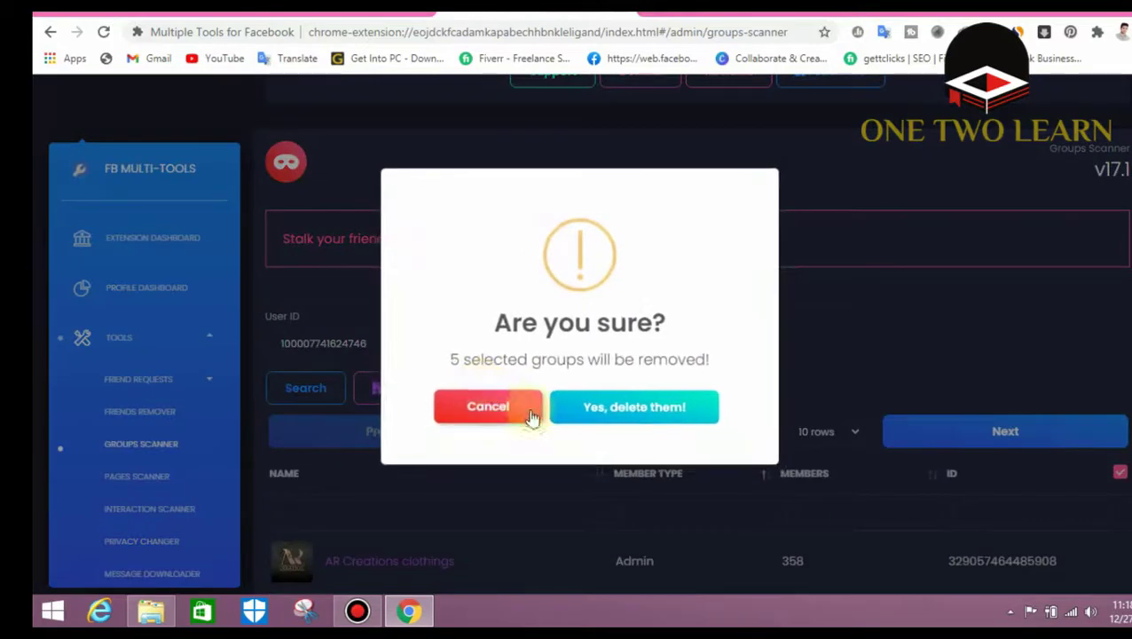
click(655, 409)
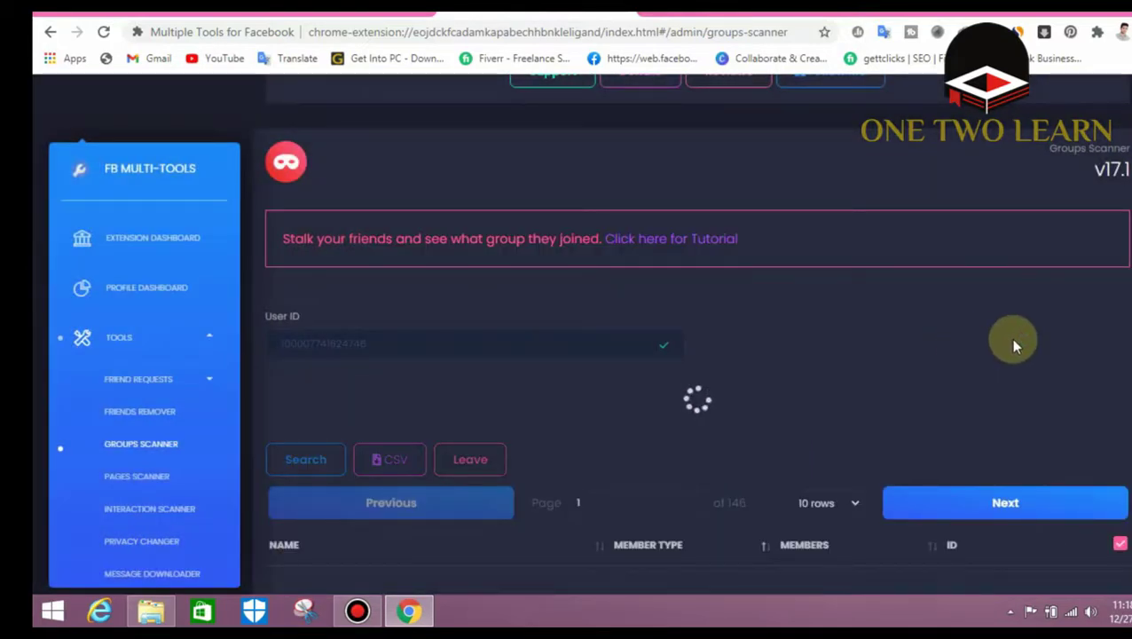
scroll(1014, 344, down, 1)
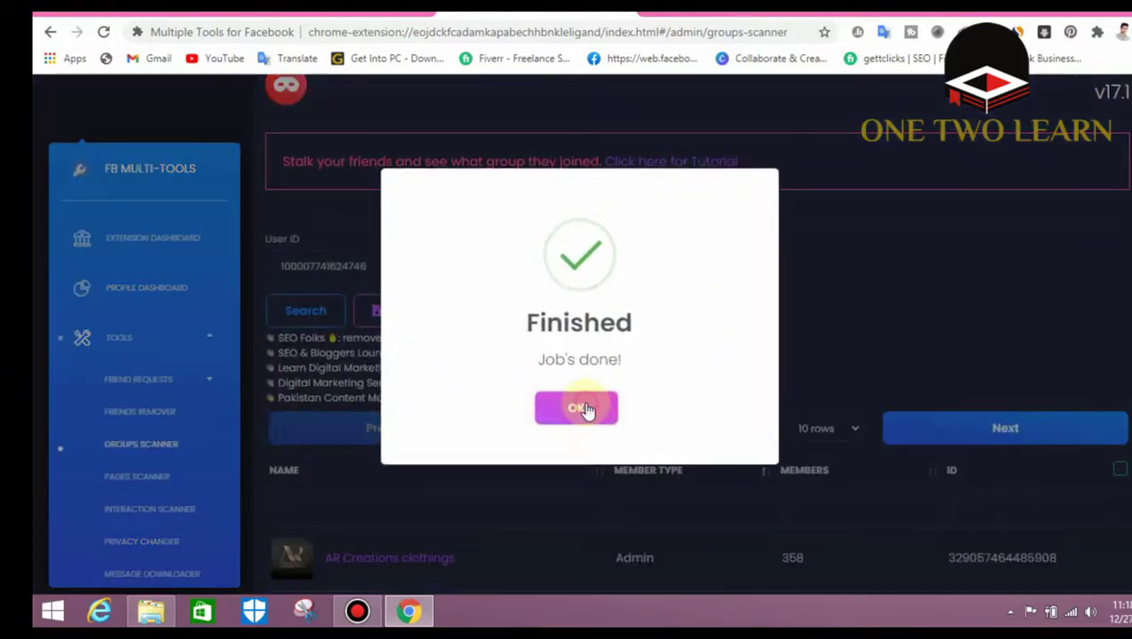
click(585, 408)
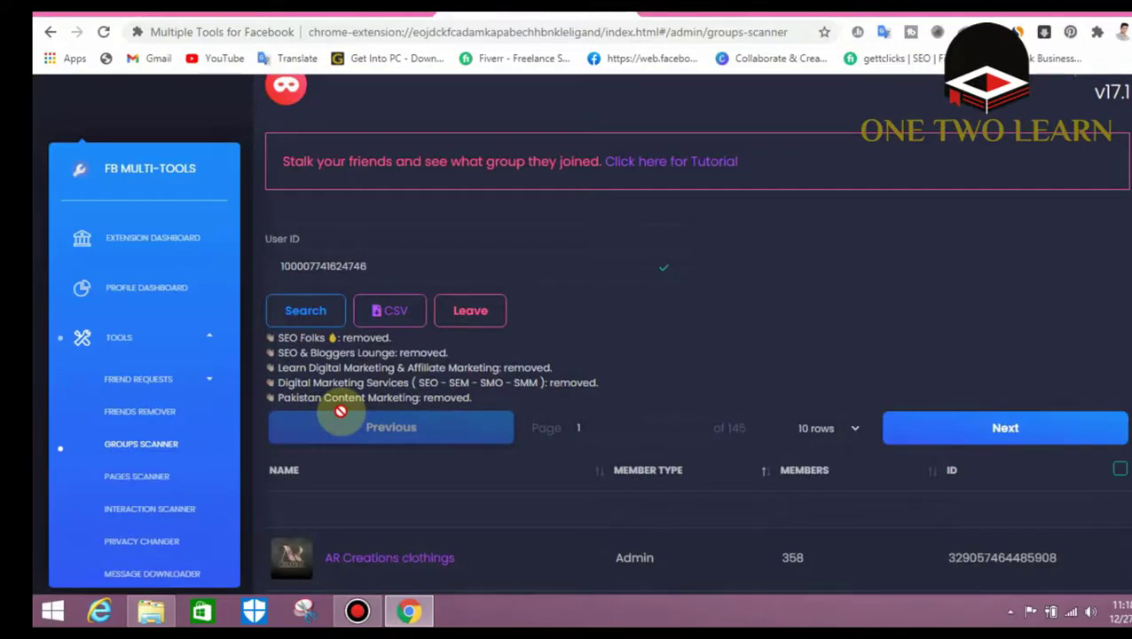